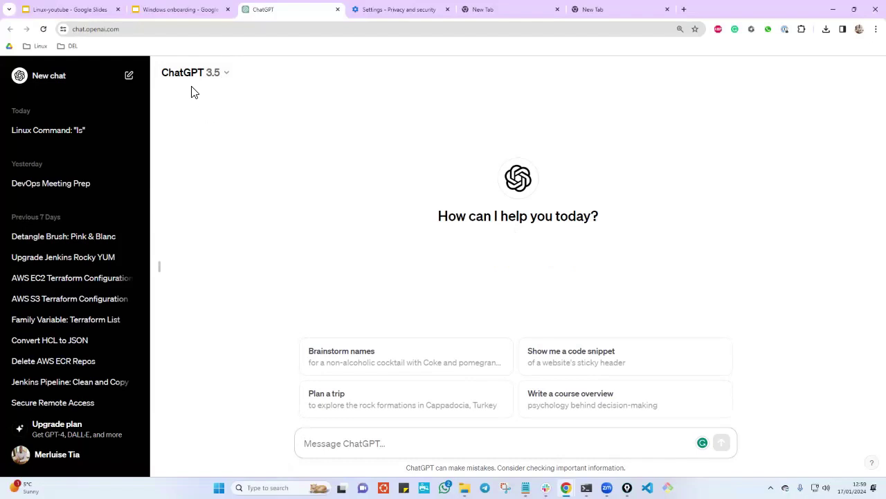
click(144, 33)
key(ctrl+c)
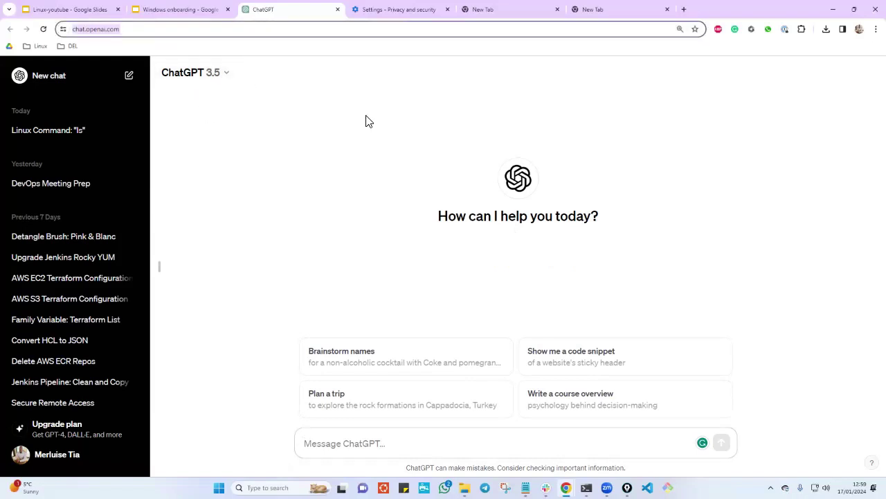
click(876, 29)
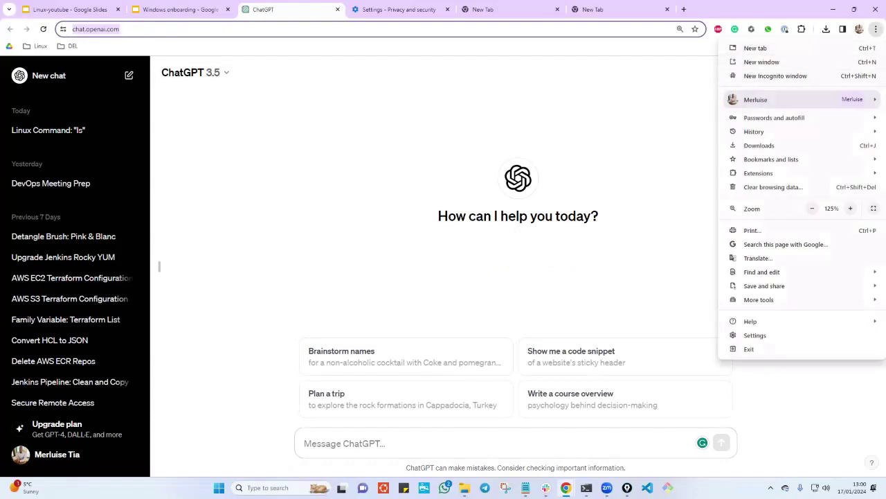
click(775, 76)
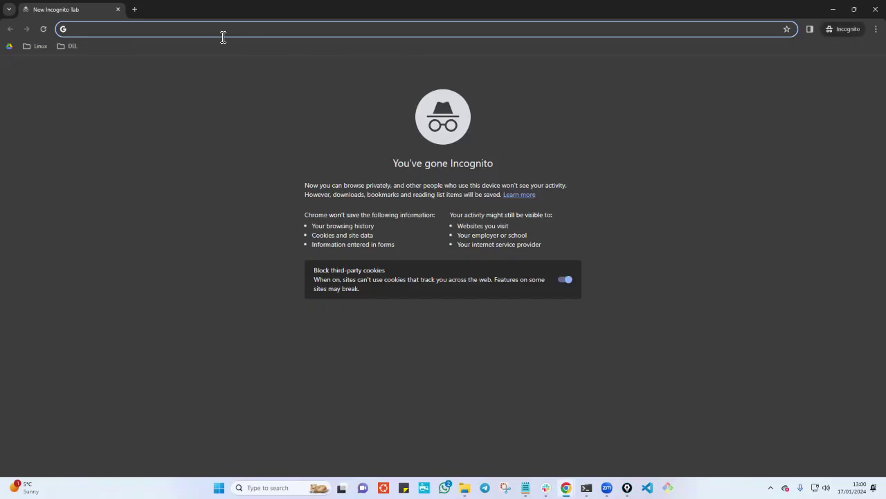
key(ctrl+v)
key(Return)
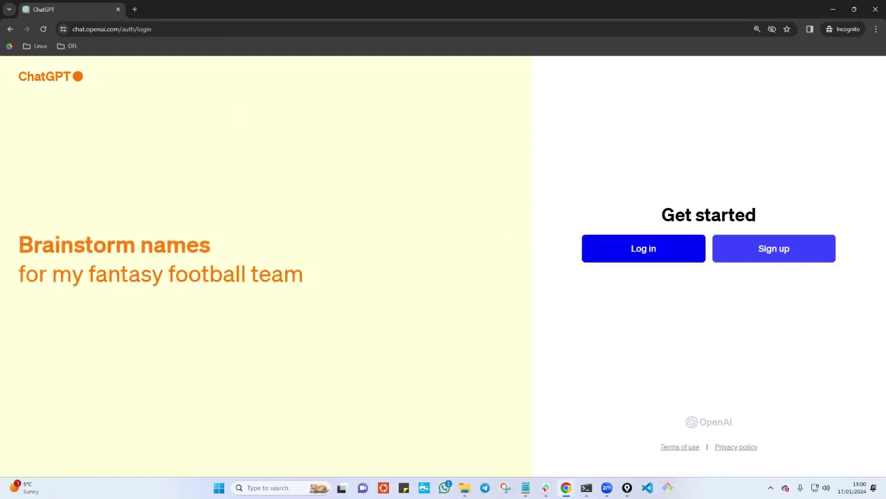
Choose Sign up, then Continue with Google to reach Google's sign-in page for OpenAI
click(773, 248)
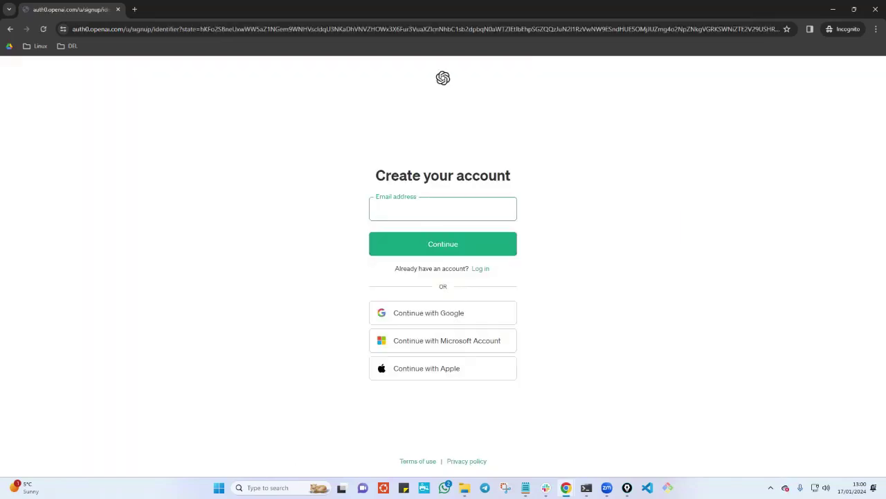
click(412, 321)
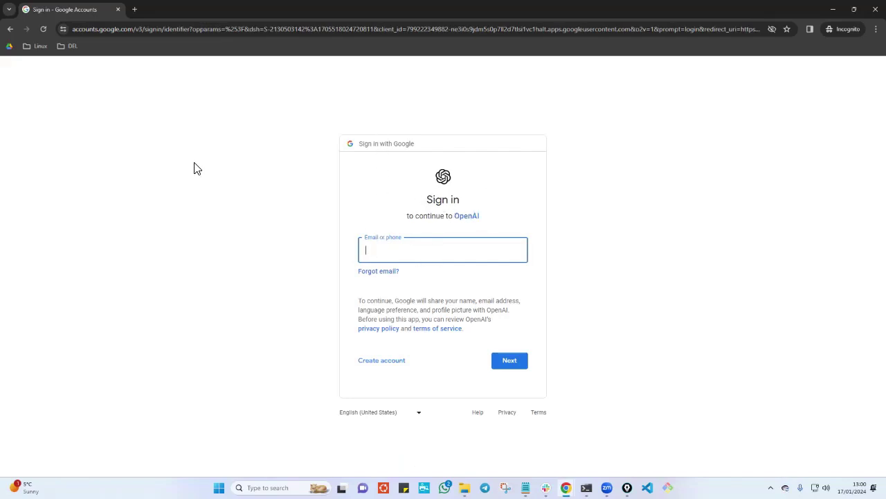
click(10, 29)
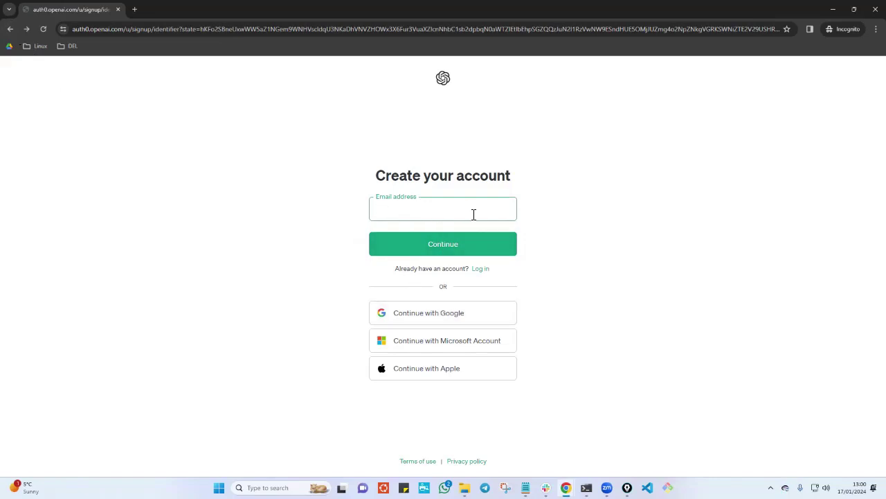
click(437, 324)
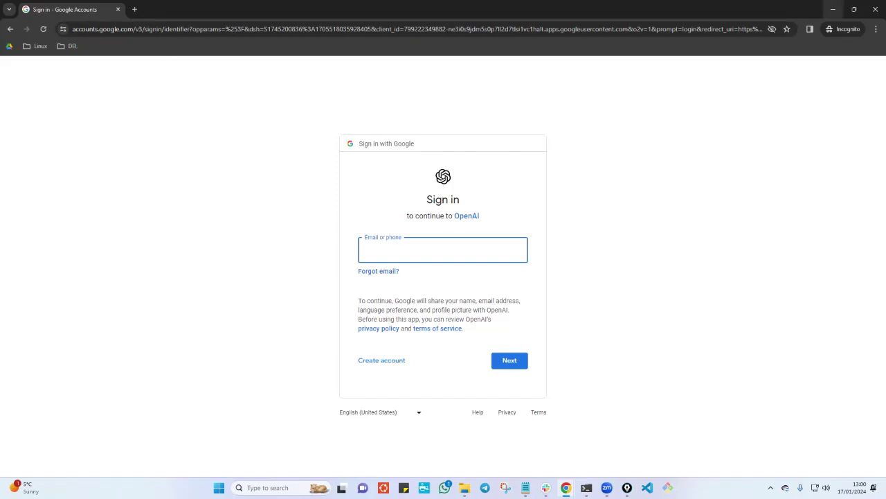
Minimize the Incognito window and ask ChatGPT to 'Write a cover letter for devOps engineer role'
click(854, 9)
click(818, 34)
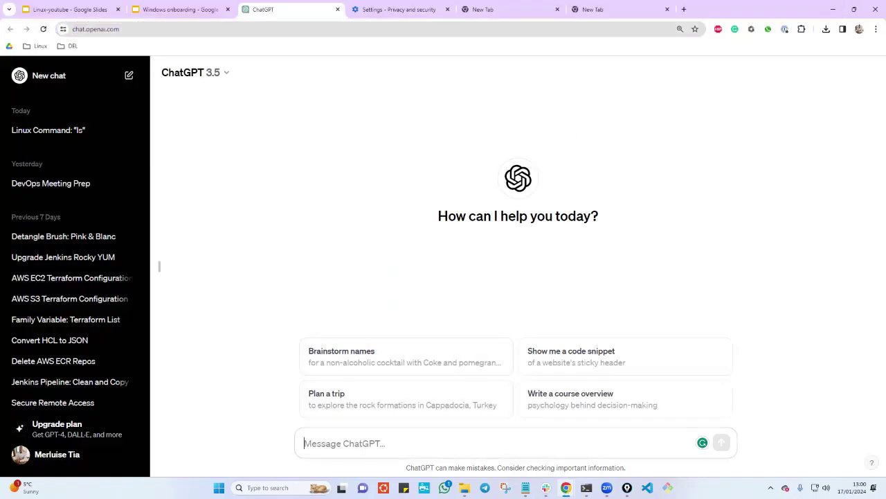
key(Caps_Lock)
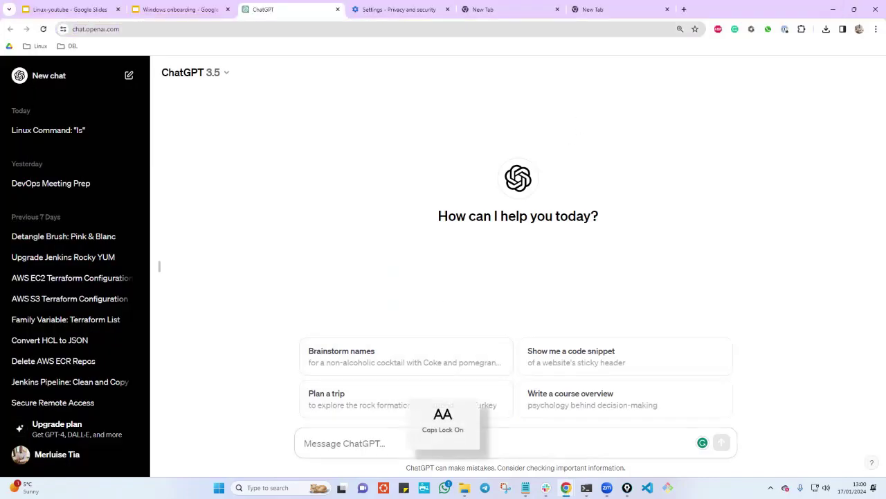
text(W)
key(Caps_Lock)
text(r)
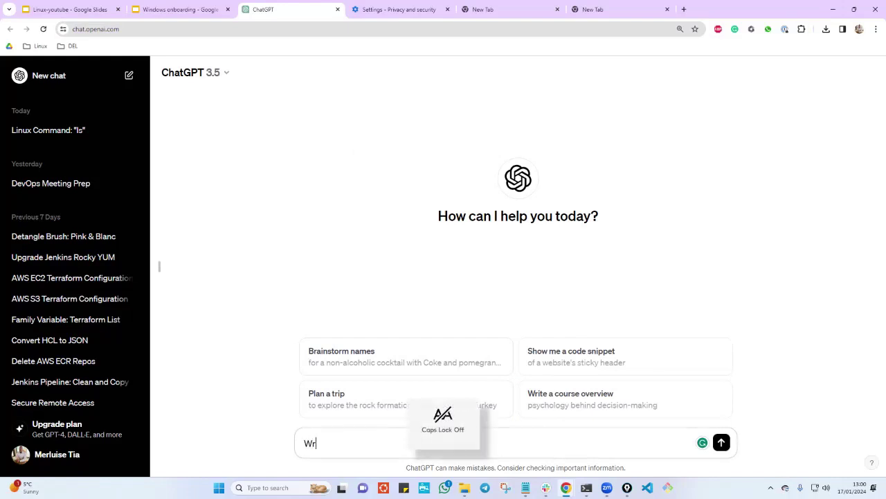
text(ite )
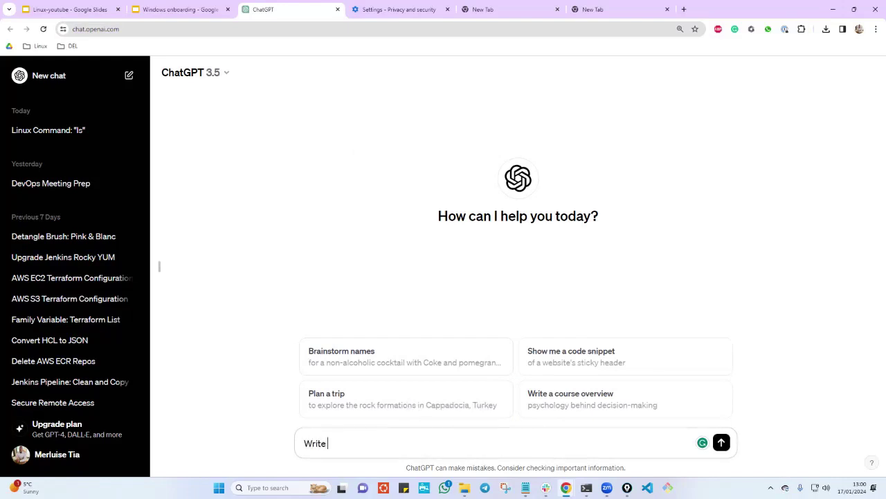
text(a cover letter for de)
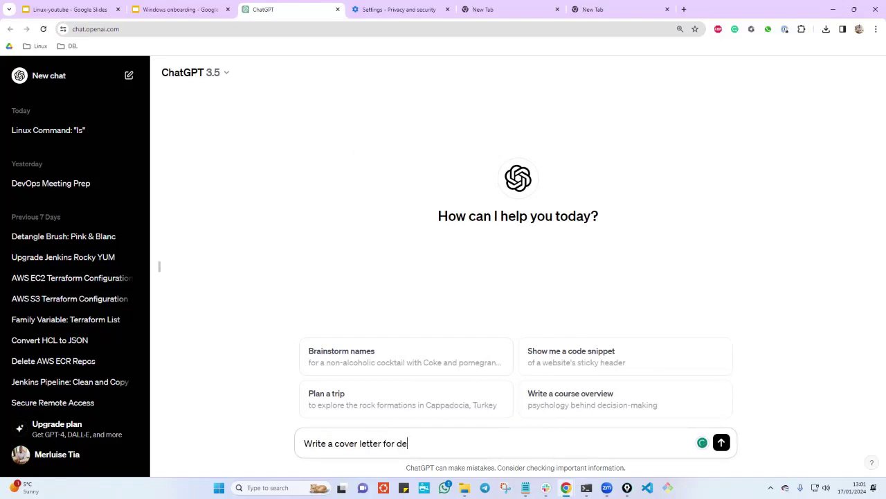
text(v)
key(Caps_Lock)
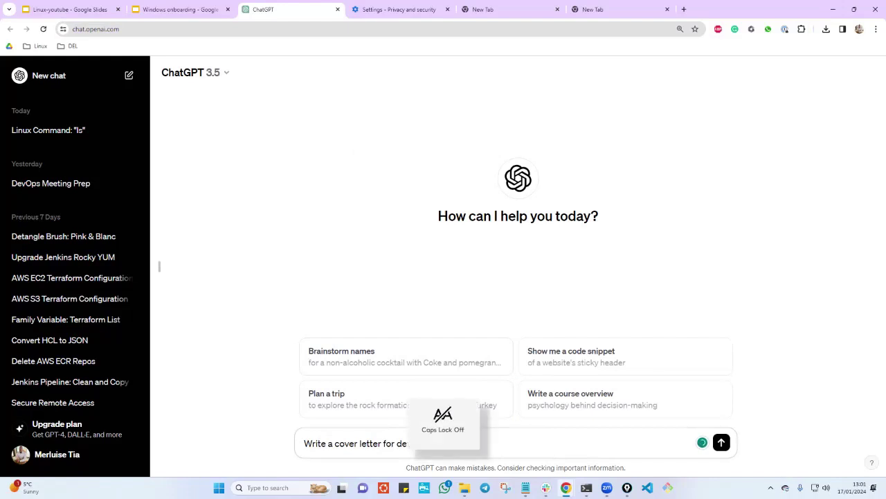
text(eng)
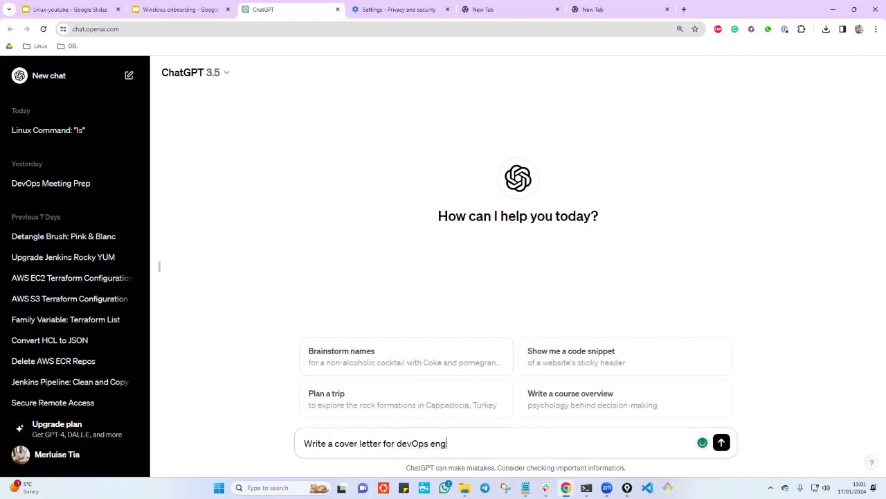
text(in)
text(eer r)
text(ol)
key(BackSpace)
text(e)
key(Return)
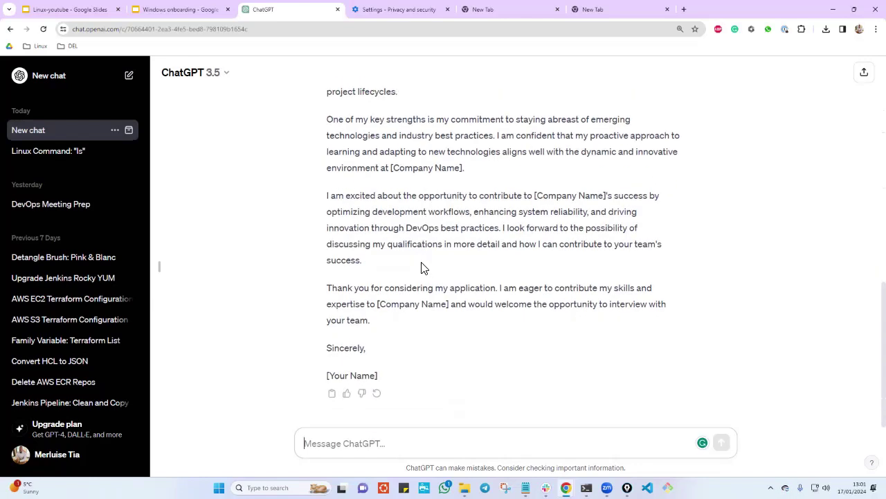
Send 'another example' for a second cover letter, then return to the onboarding Google Slides tab
scroll(424, 268, up, 8)
scroll(423, 263, down, 3)
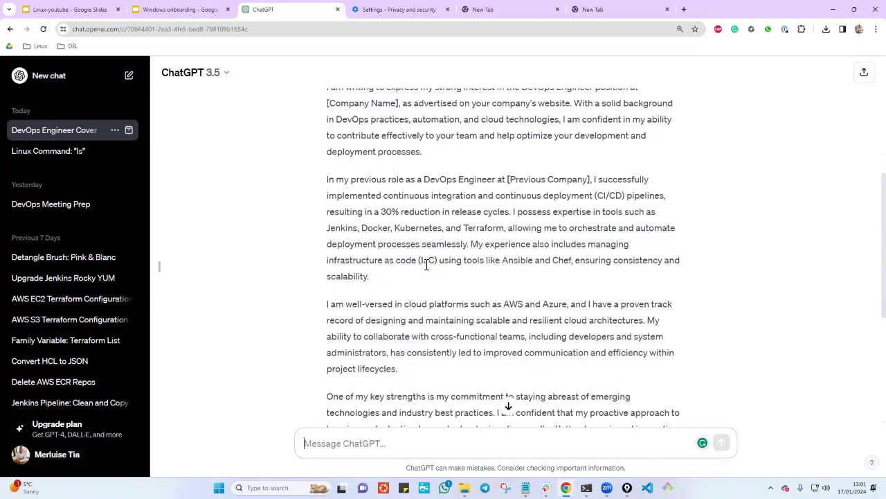
scroll(423, 267, down, 4)
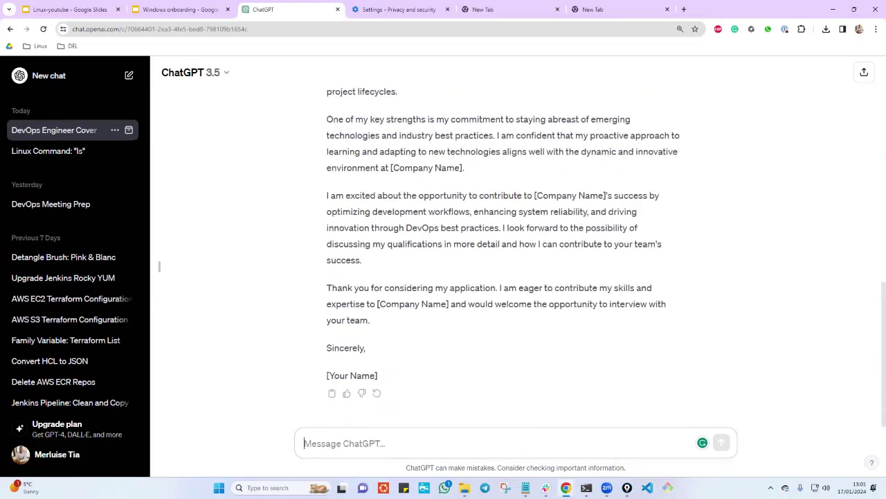
text(anoth)
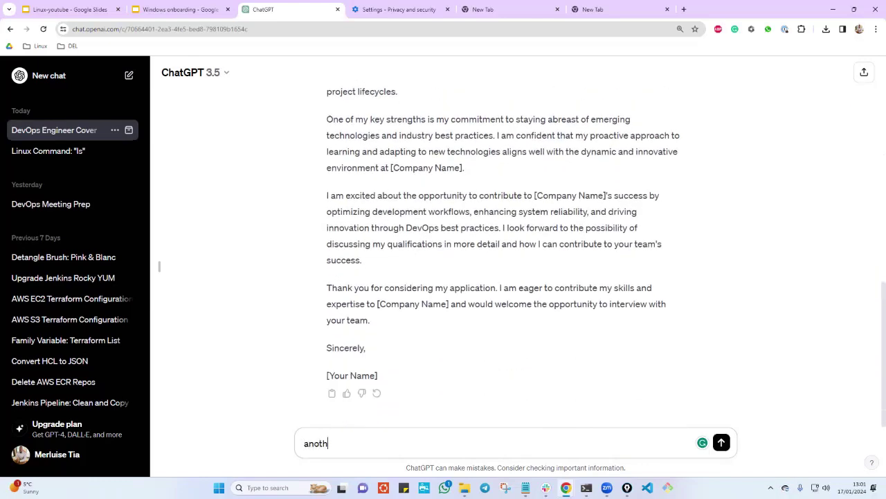
text(er example)
key(Return)
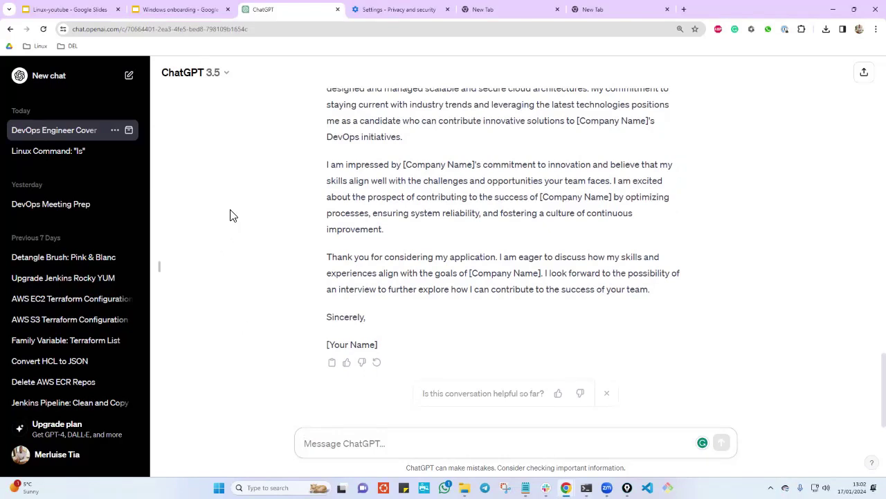
scroll(215, 97, up, 1)
click(187, 11)
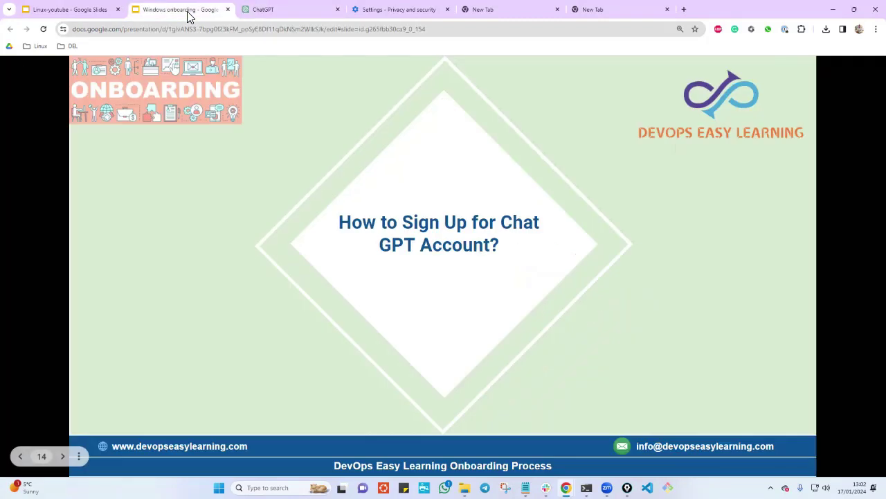